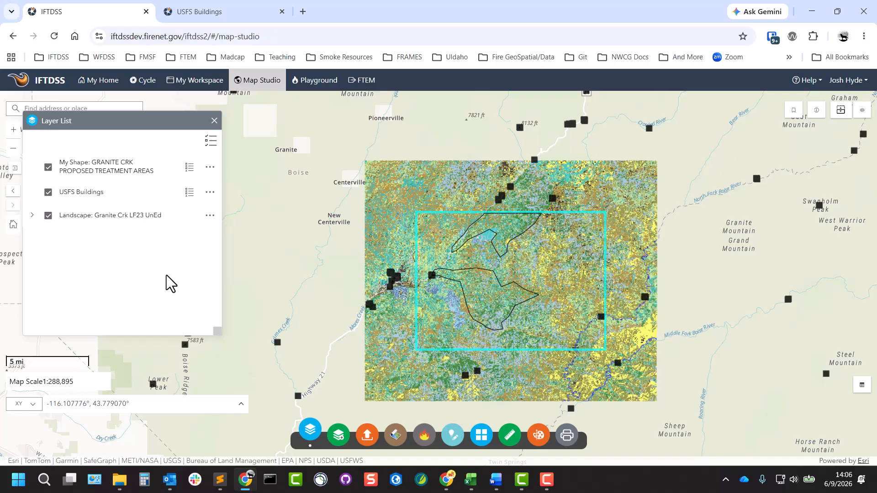
- Turn all map layers off and back on, and review the remaining options for all layers at once
click(212, 141)
click(277, 167)
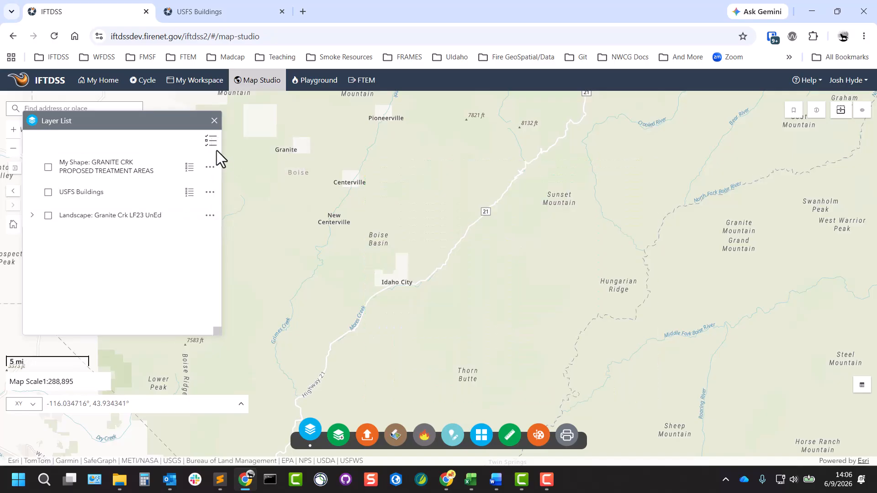
click(211, 142)
click(247, 157)
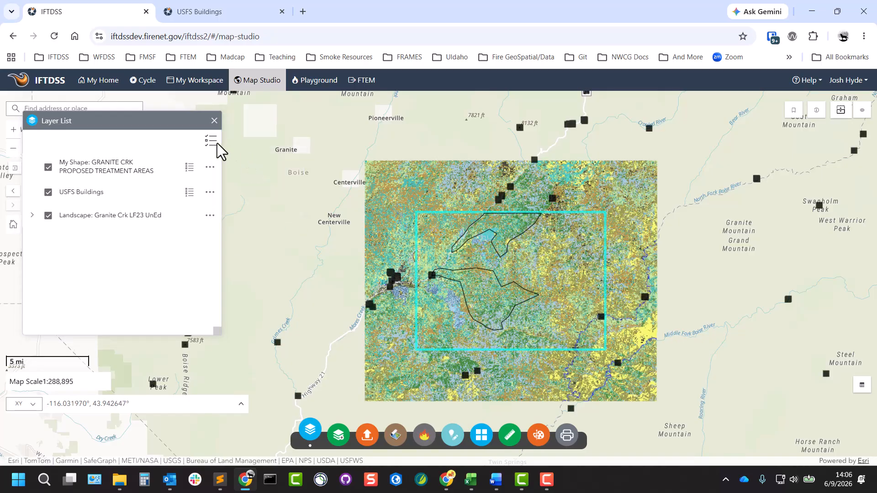
click(215, 145)
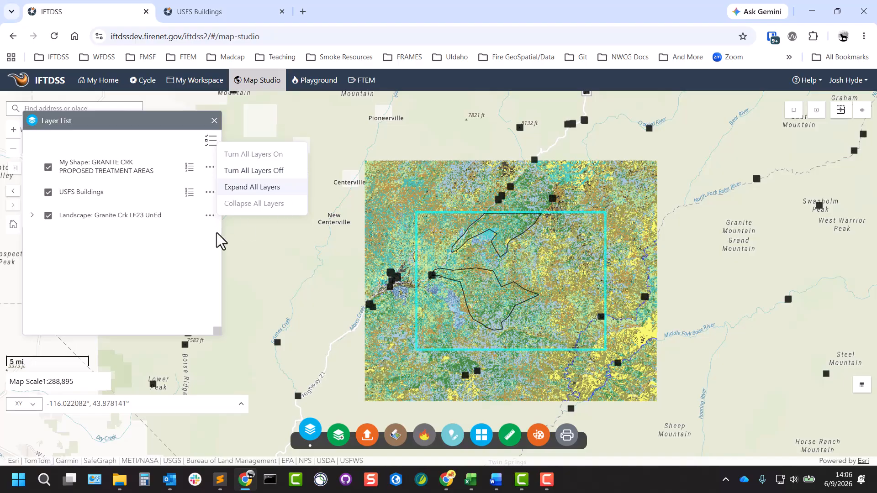
click(168, 251)
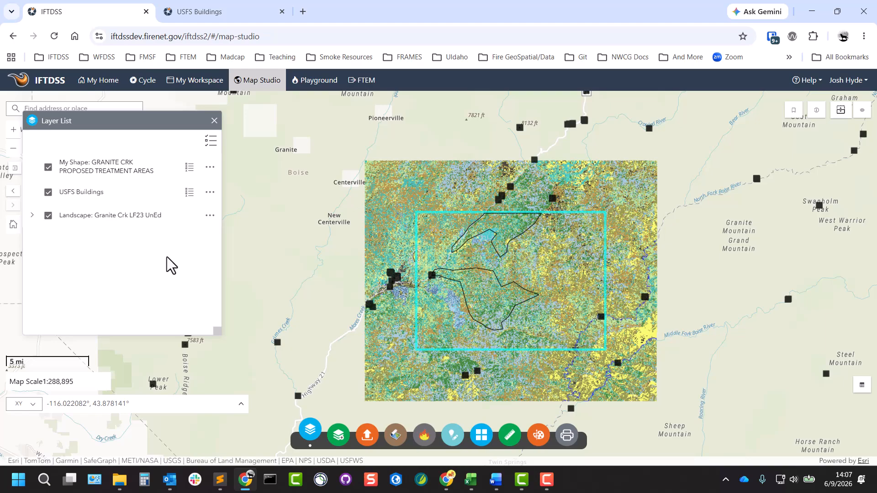
- Toggle the visibility of the GRANITE CRK PROPOSED TREATMENT AREAS and USFS Buildings layers off and back on
click(48, 167)
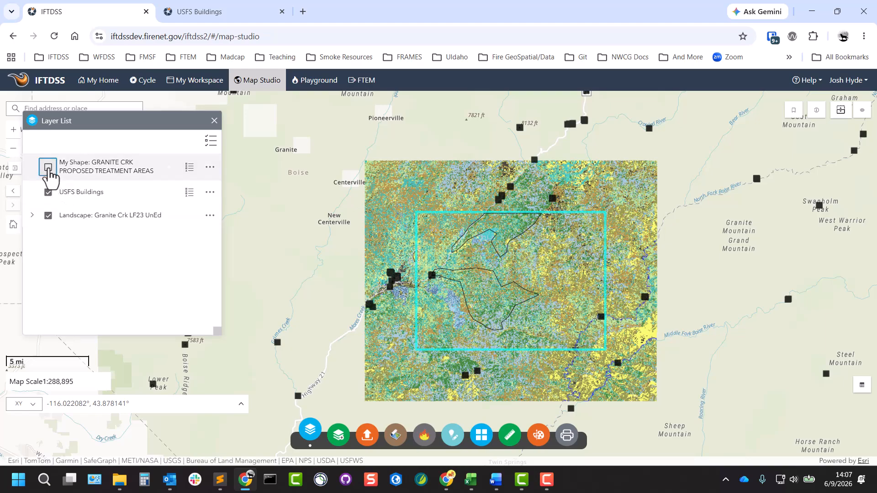
click(48, 193)
click(48, 192)
click(48, 168)
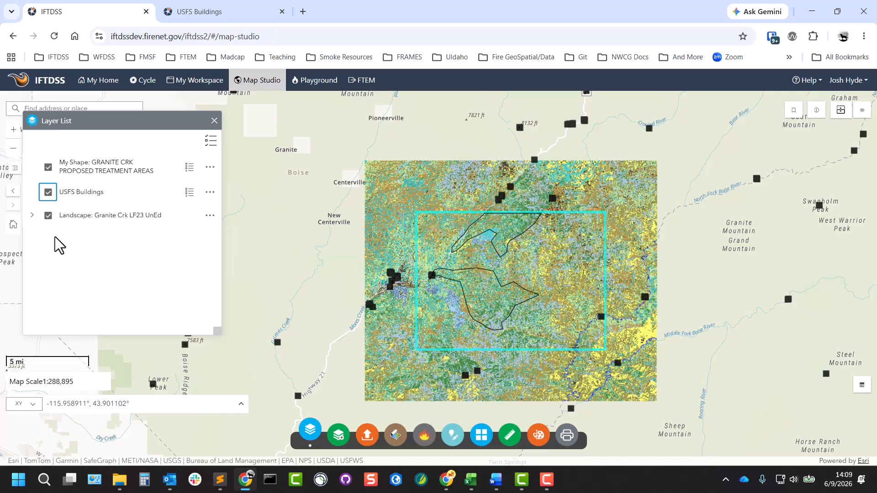
- Expand the Granite Crk LF23 UnEd landscape and examine the legend of its Fuel Model sublayer
click(32, 216)
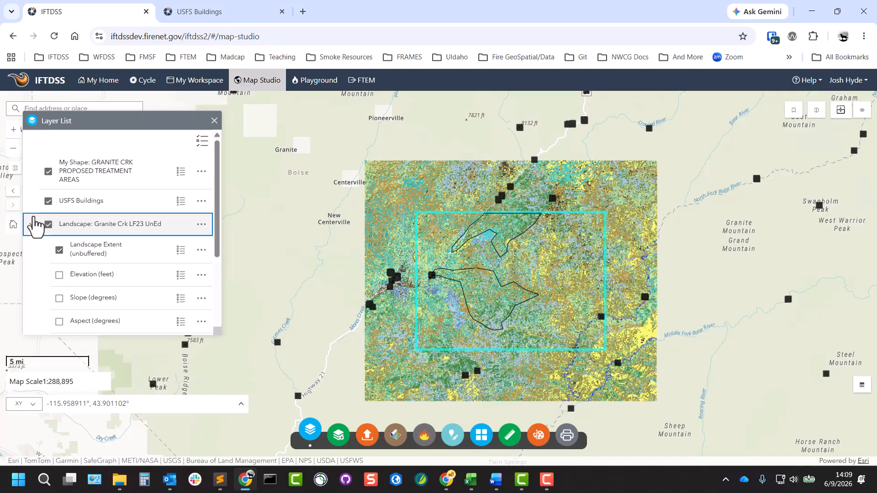
scroll(141, 286, down, 3)
click(183, 232)
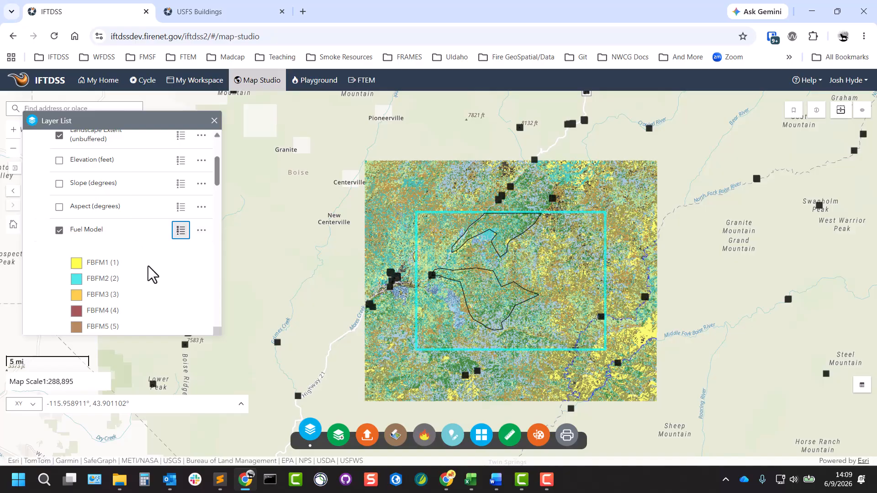
click(184, 232)
scroll(146, 247, up, 3)
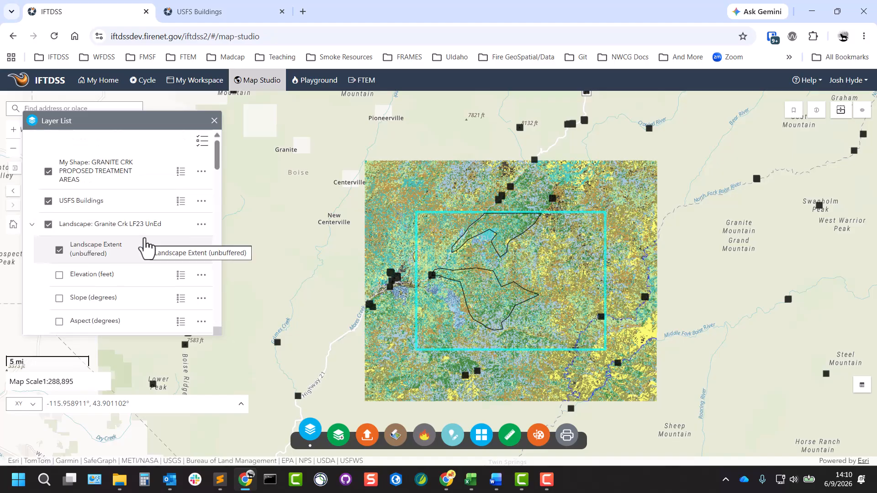
- Review the layer options available for the proposed treatment areas shape and for the Fuel Model sublayer
click(202, 172)
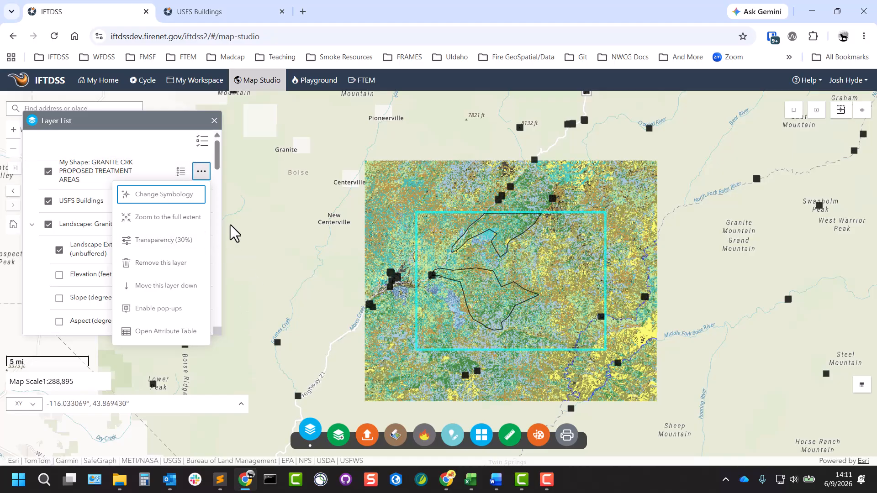
click(202, 172)
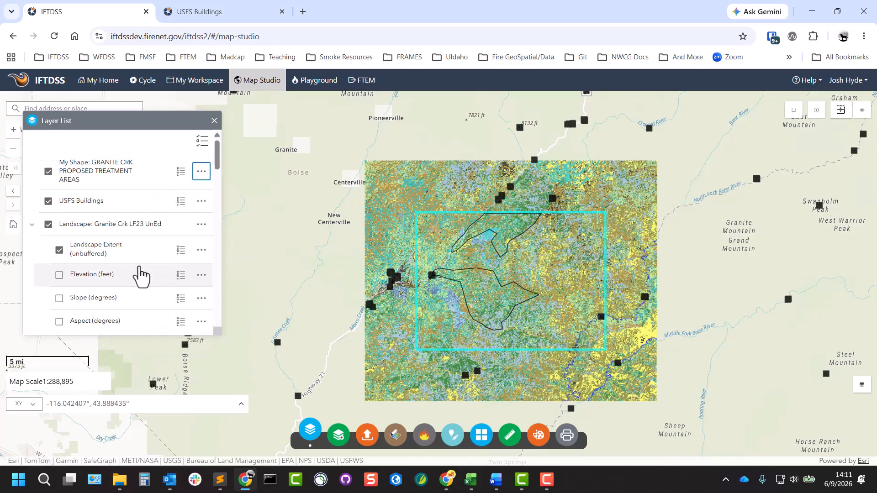
scroll(141, 275, down, 3)
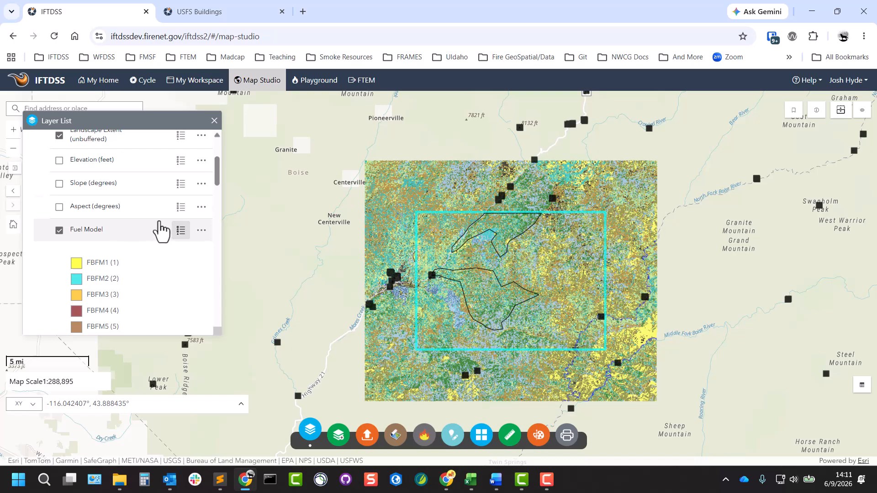
click(202, 232)
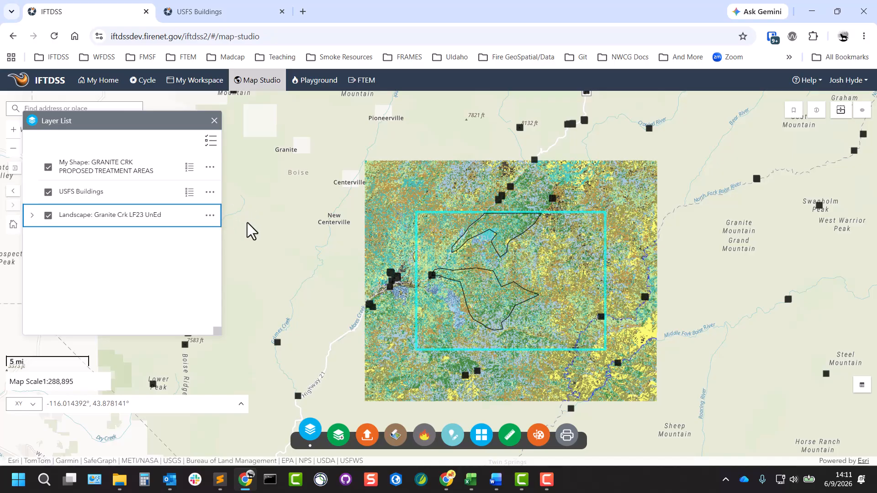
- View the attribute table of the GRANITE CRK PROPOSED TREATMENT AREAS layer and close it
click(210, 168)
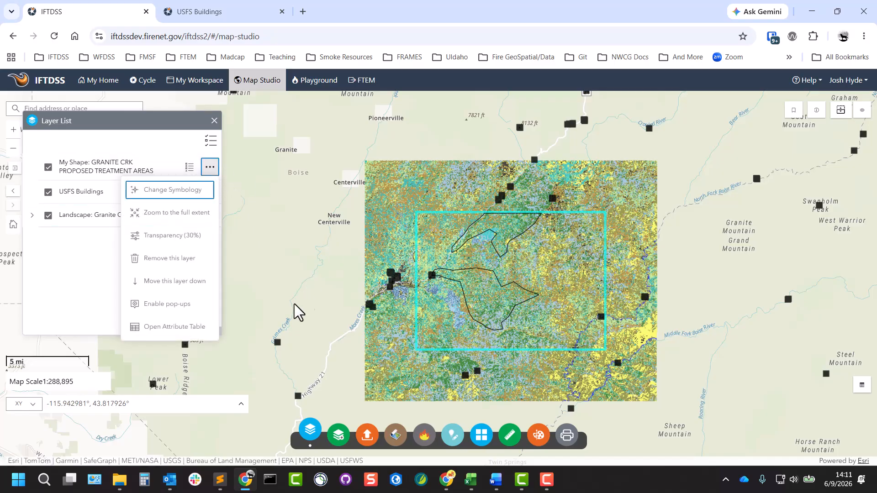
click(175, 329)
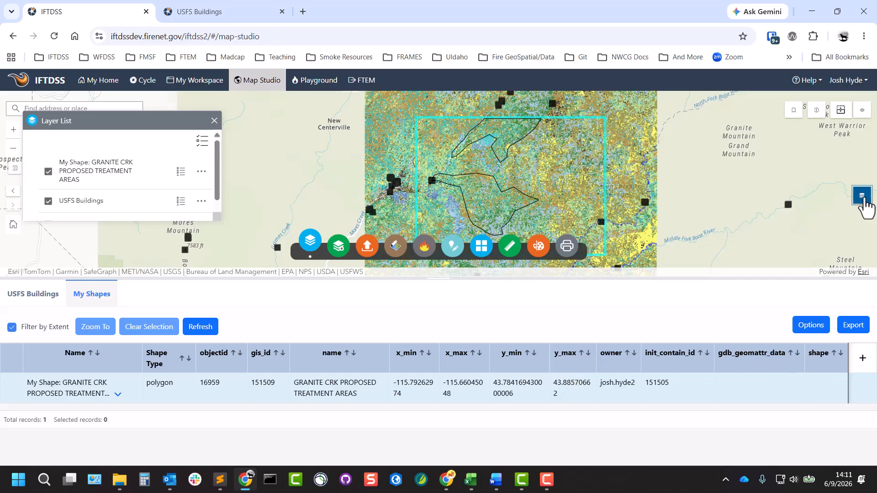
click(862, 195)
- Enable pop-ups for the proposed treatment areas layer and inspect the USFS building at the lower area's western tip
click(210, 167)
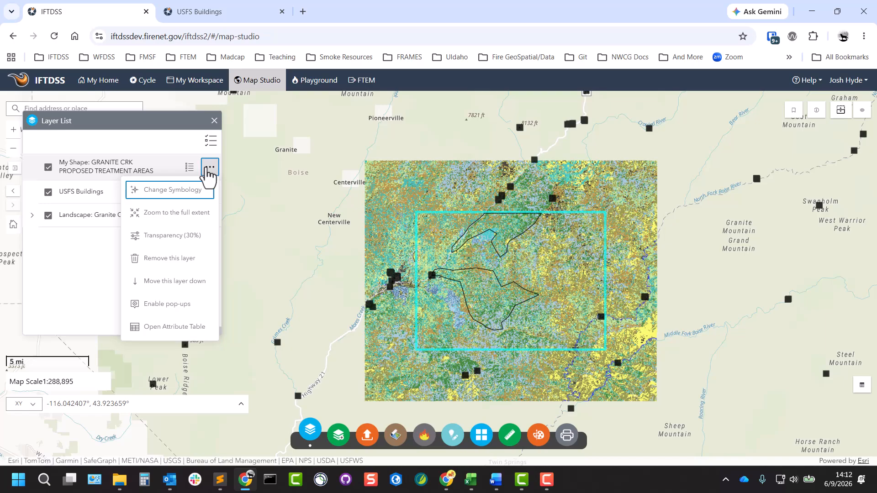
click(167, 306)
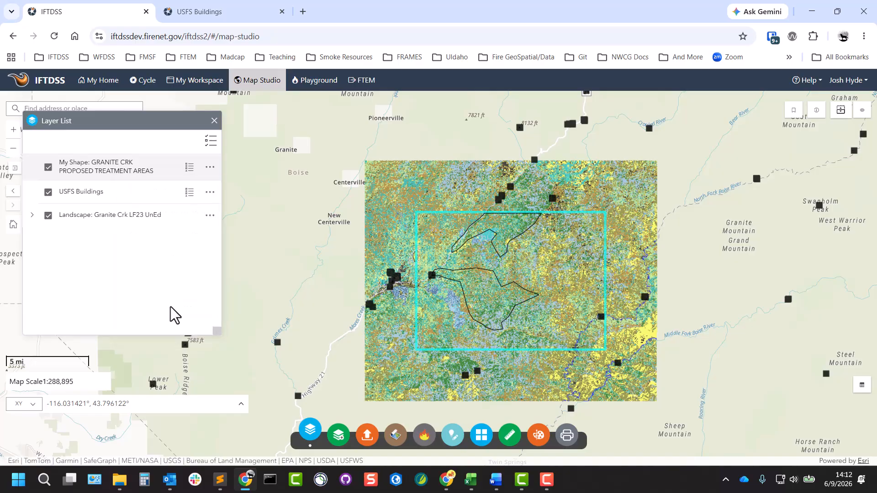
click(482, 283)
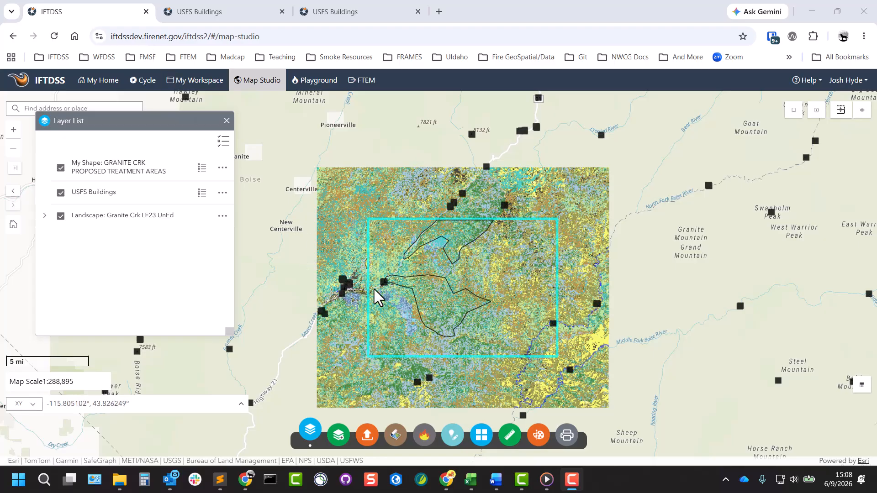
click(383, 278)
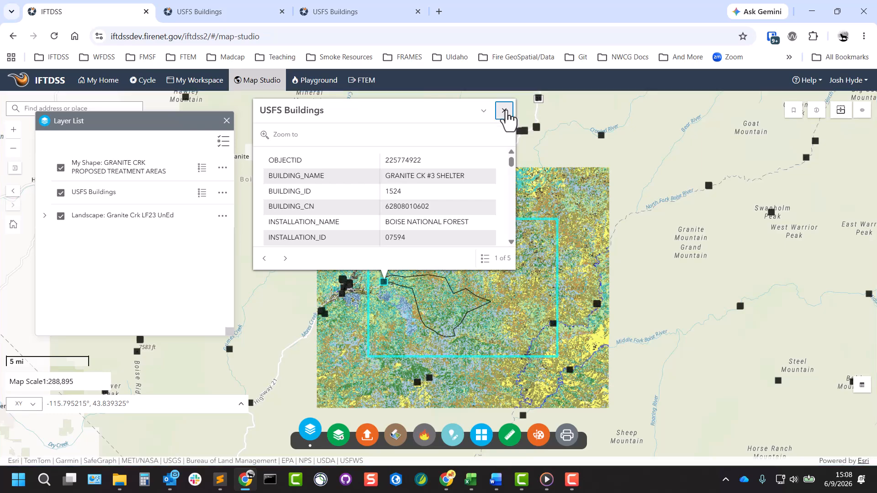
click(505, 111)
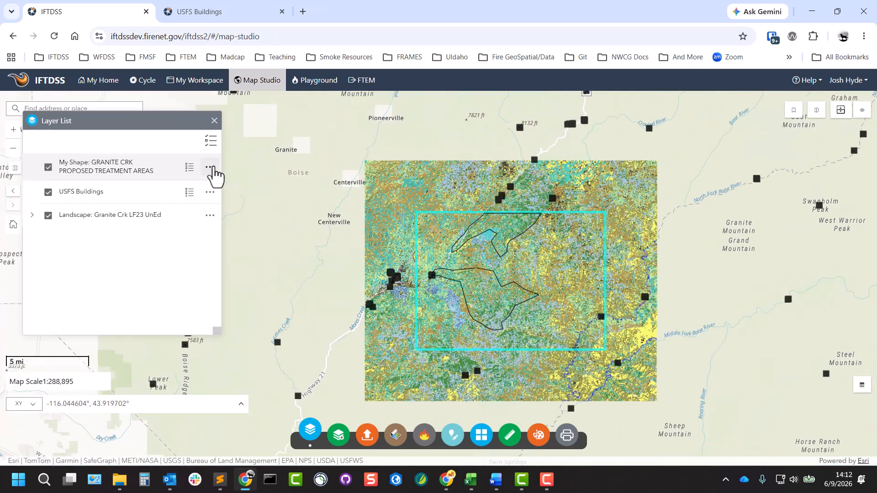
- Disable pop-ups for the GRANITE CRK PROPOSED TREATMENT AREAS layer
click(210, 168)
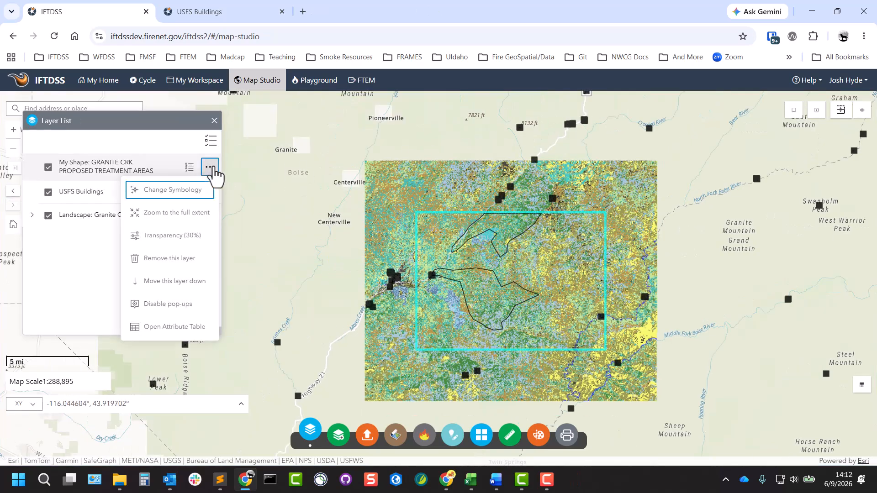
click(136, 308)
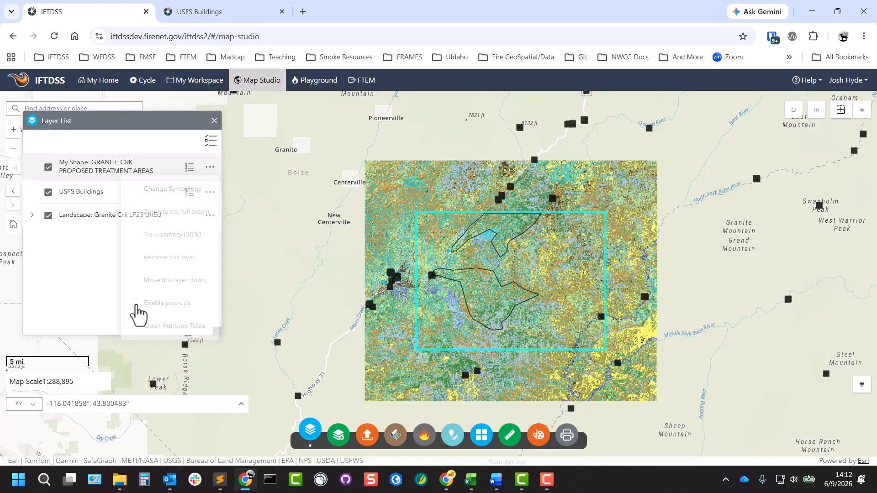
- Change the proposed treatment areas symbology to a magenta #eb2feb fill with 39% fill transparency and apply it
click(209, 168)
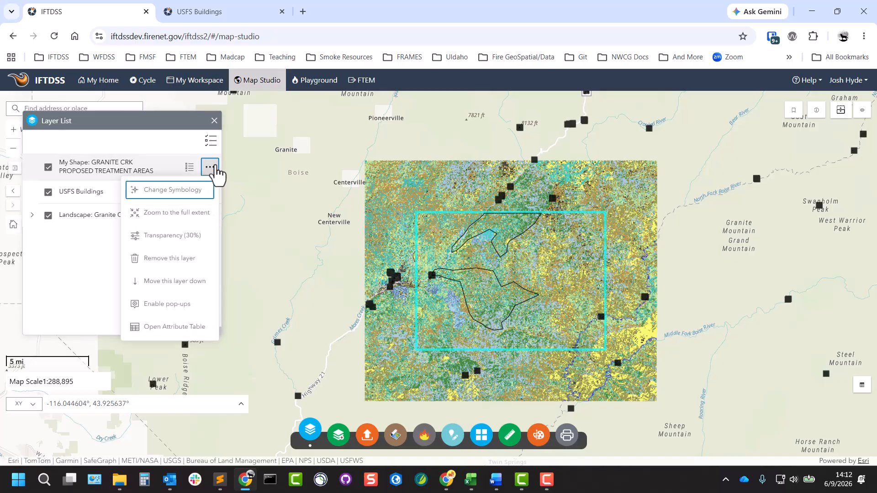
click(172, 196)
drag(496, 136, 267, 129)
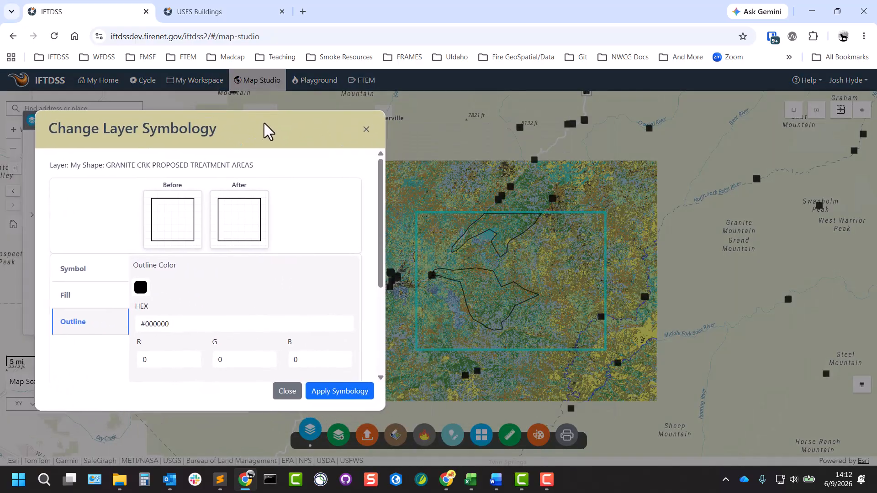
scroll(383, 231, down, 2)
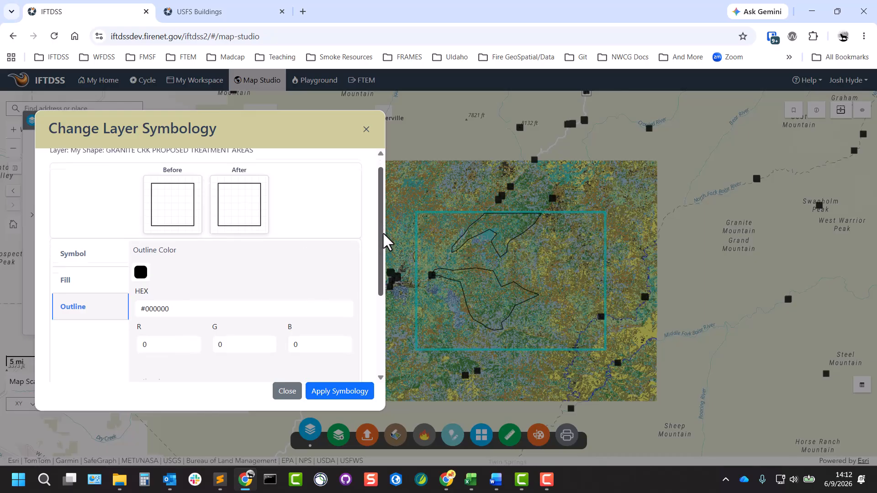
drag(384, 231, 385, 268)
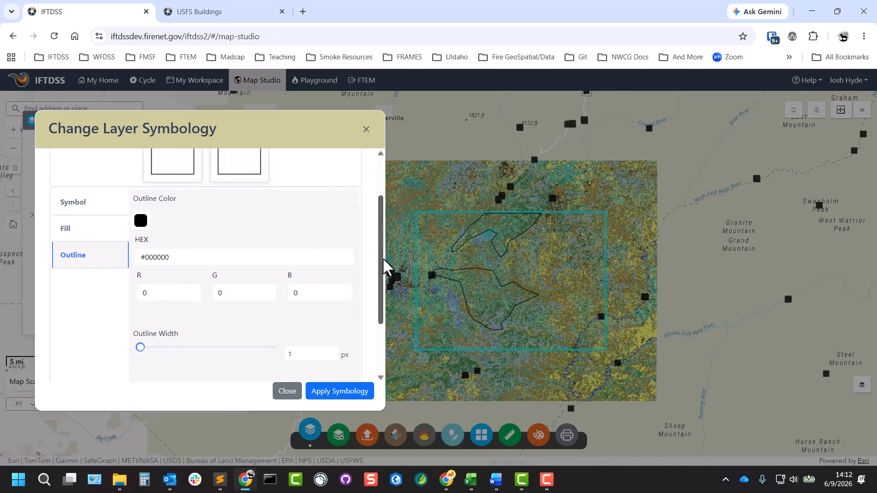
click(101, 234)
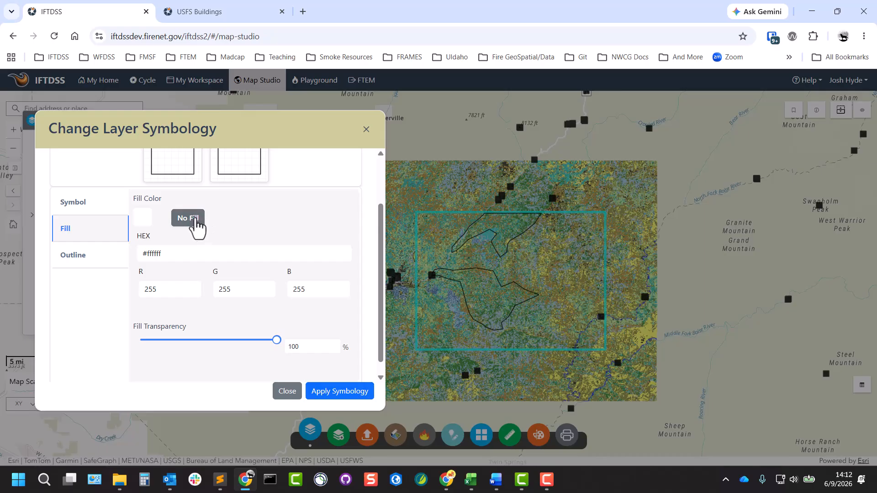
click(141, 218)
click(212, 245)
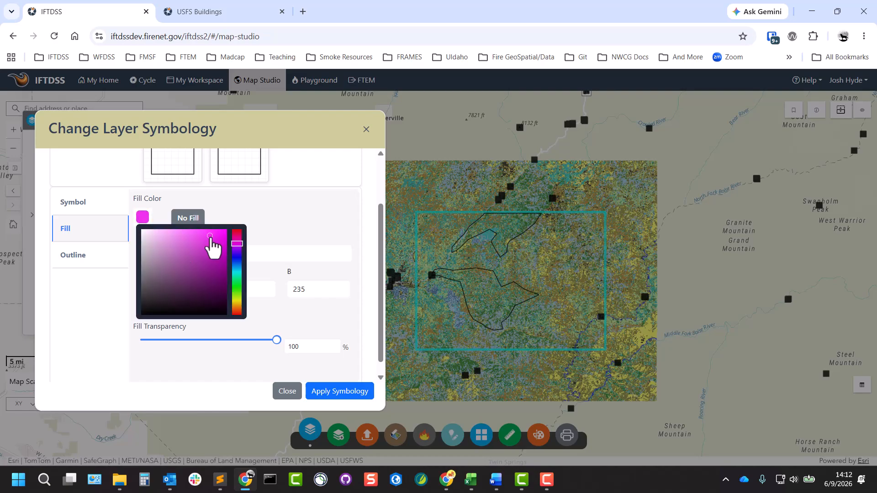
click(270, 224)
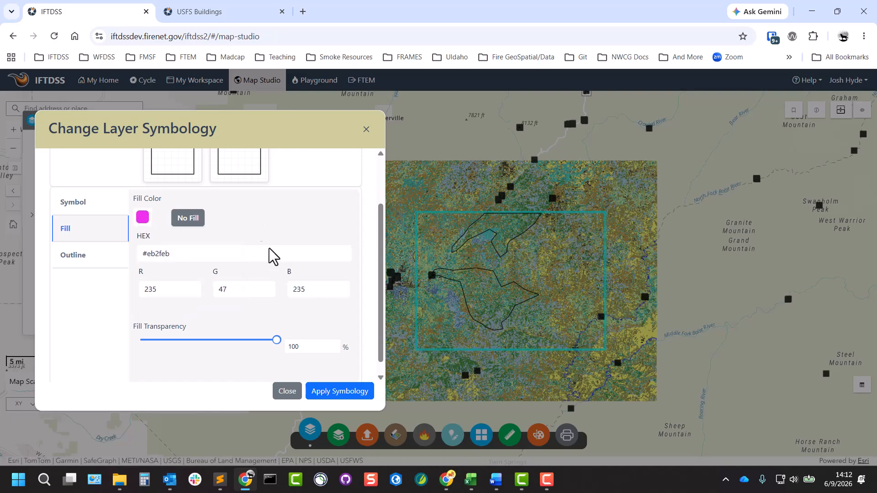
drag(262, 340, 194, 339)
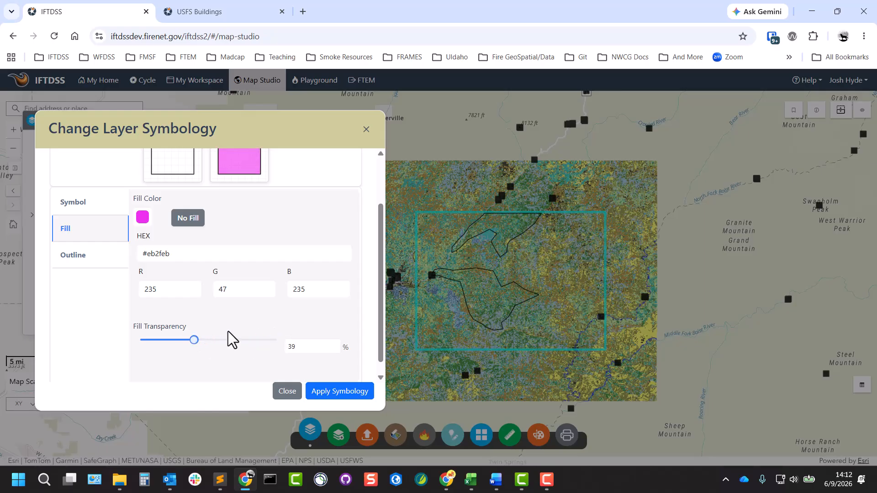
scroll(235, 365, up, 2)
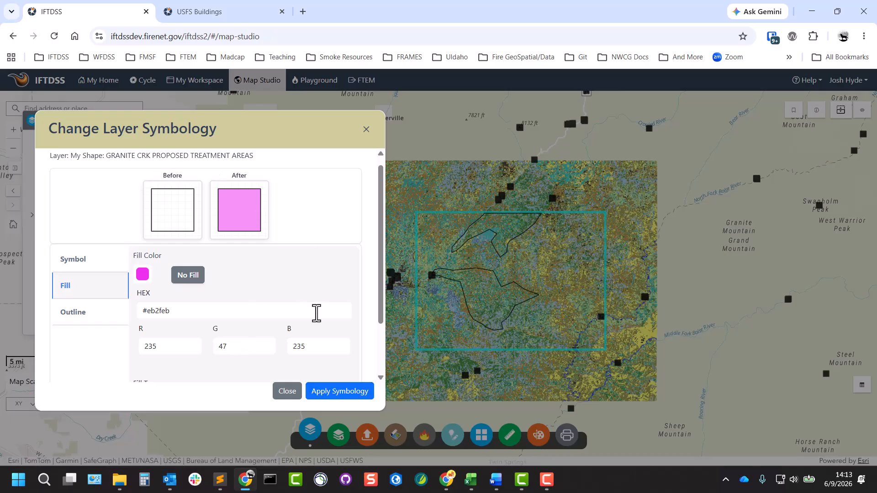
click(338, 404)
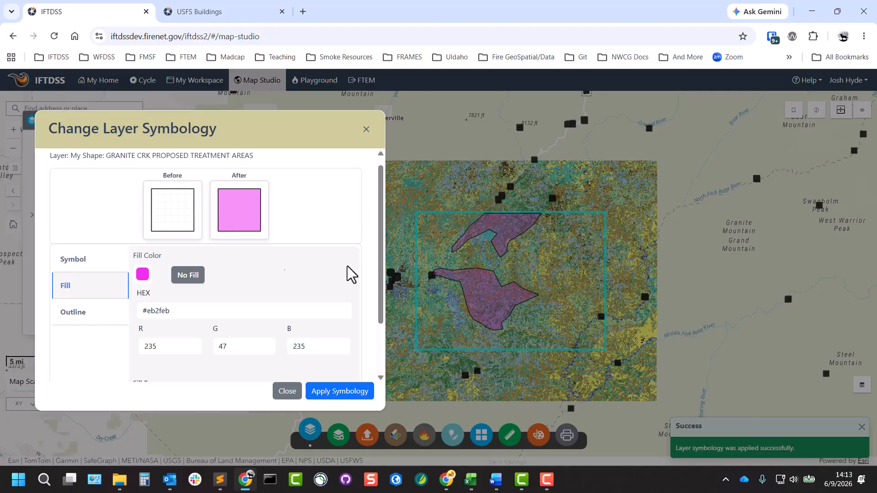
- Set the proposed treatment areas symbology to No Fill and apply it
click(192, 275)
click(336, 392)
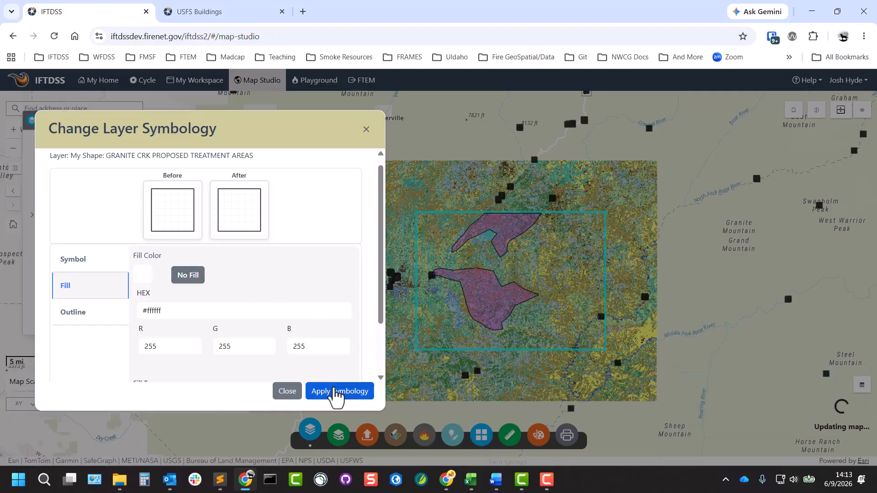
- Review the outline colour, width and transparency settings for the proposed treatment areas shape, leaving the symbology editor without changes
scroll(115, 292, down, 2)
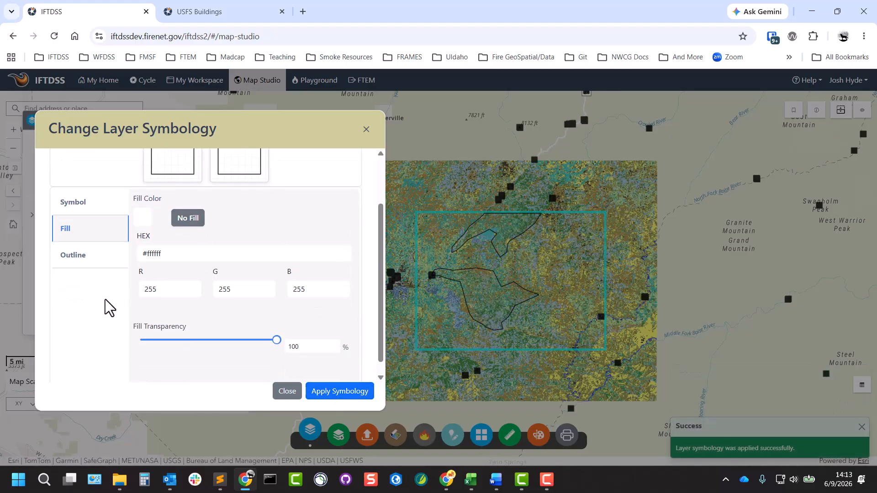
click(109, 269)
scroll(238, 319, down, 1)
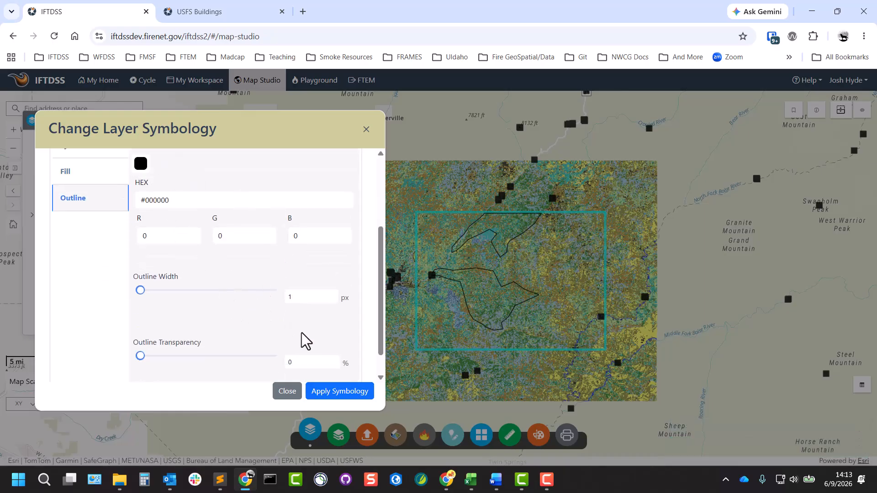
scroll(337, 246, up, 1)
scroll(337, 246, up, 1)
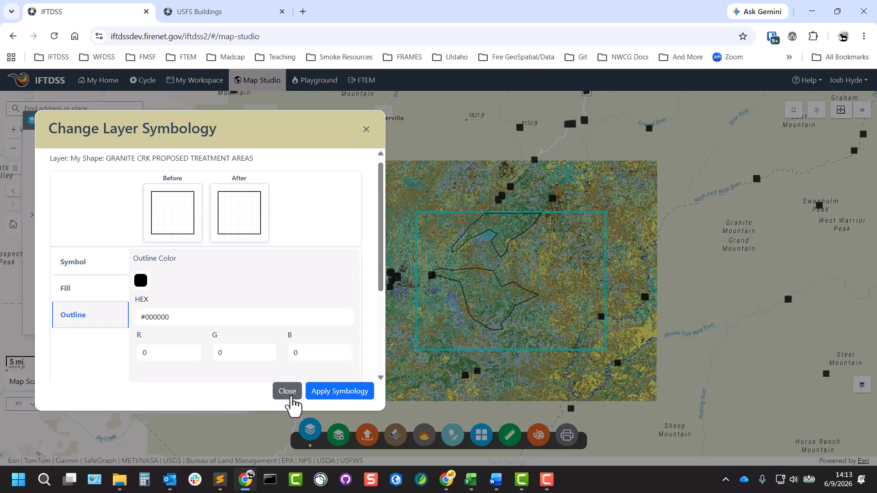
click(291, 394)
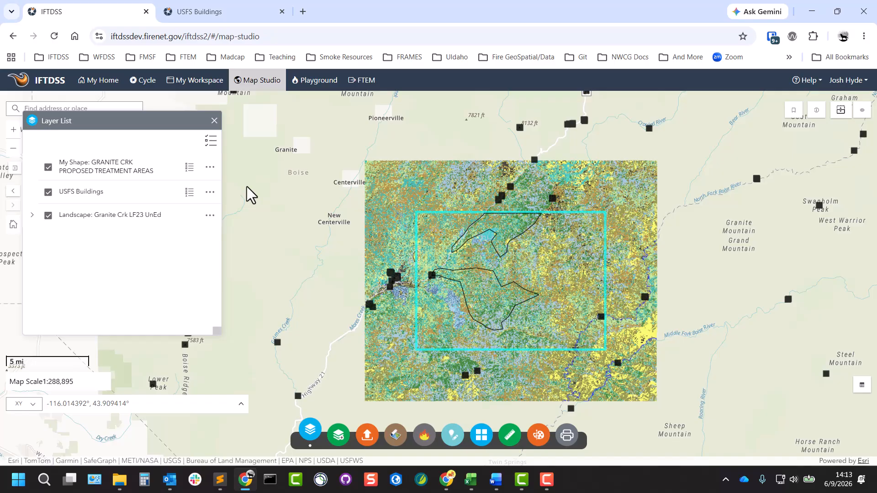
- View the metadata for the USFS Buildings layer, read through its data limitations and information, and return to the map
click(211, 192)
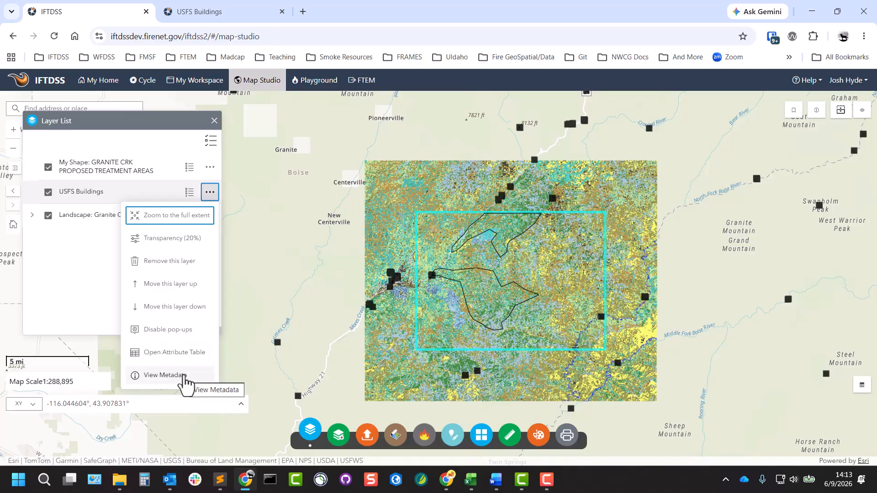
click(185, 376)
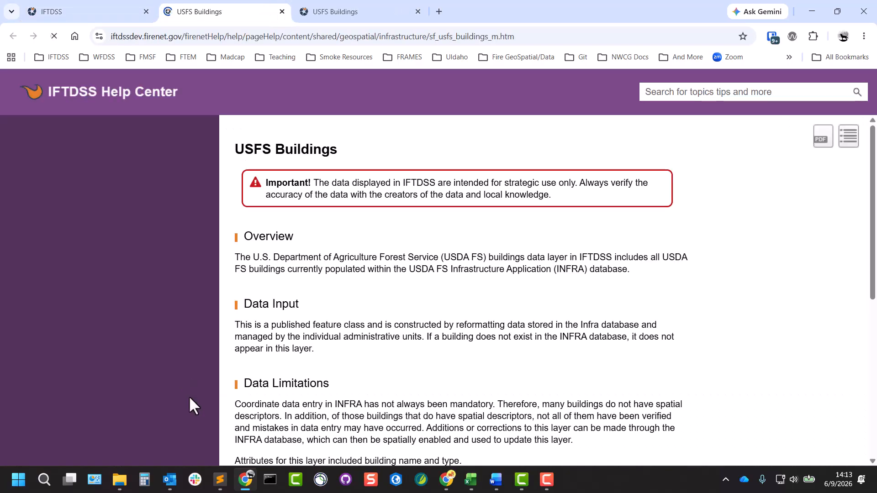
scroll(352, 368, down, 3)
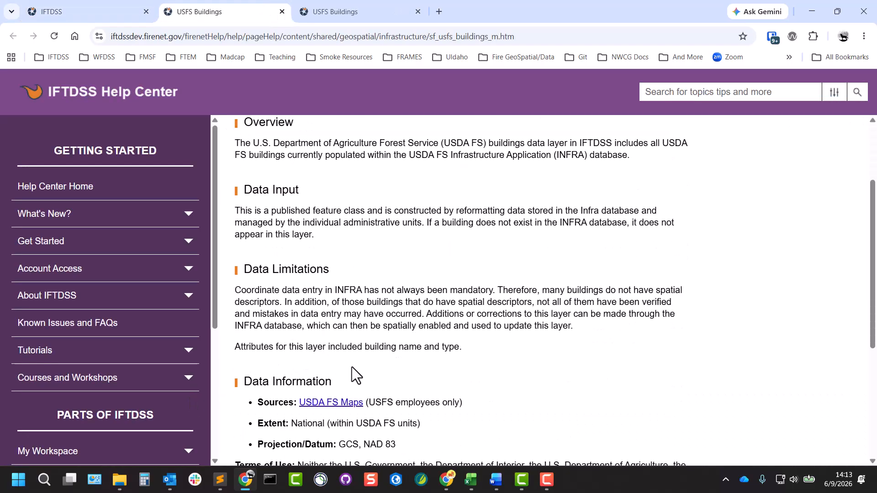
click(91, 8)
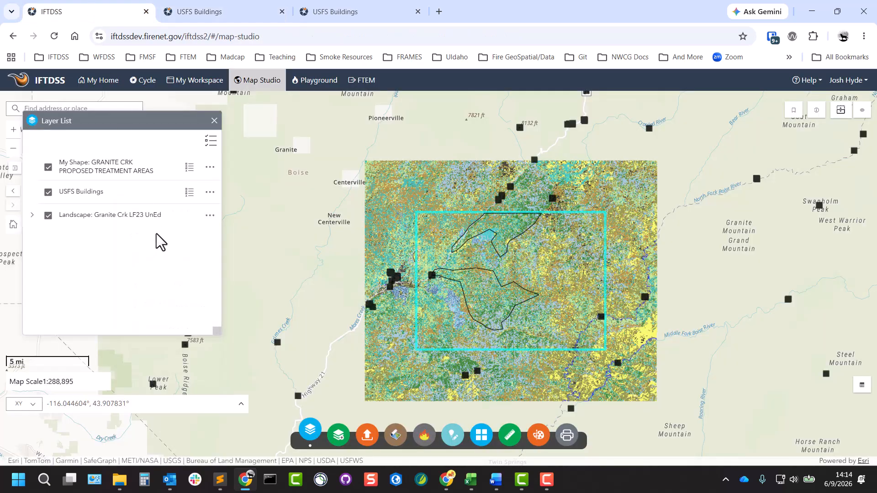
- Mask the Landscape: Granite Crk LF23 UnEd layer by the GRANITE CRK PROPOSED TREATMENT AREAS shape and inspect the masked areas
click(210, 216)
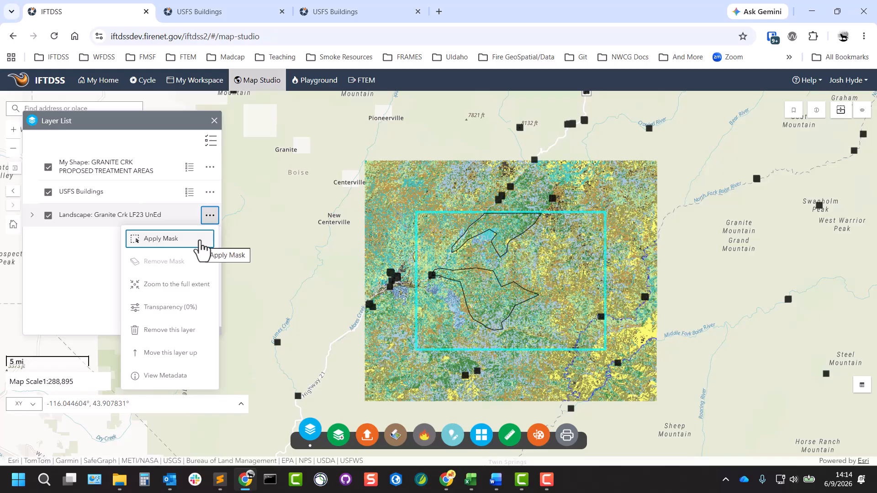
click(200, 242)
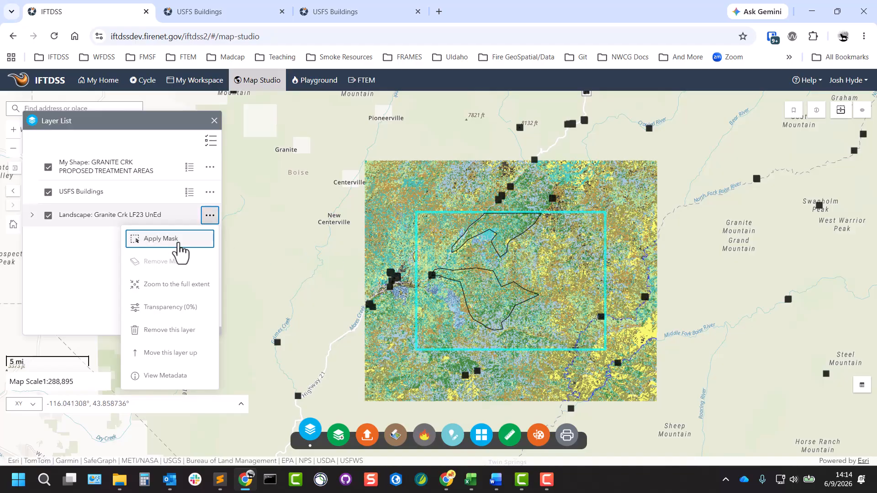
click(174, 241)
click(444, 304)
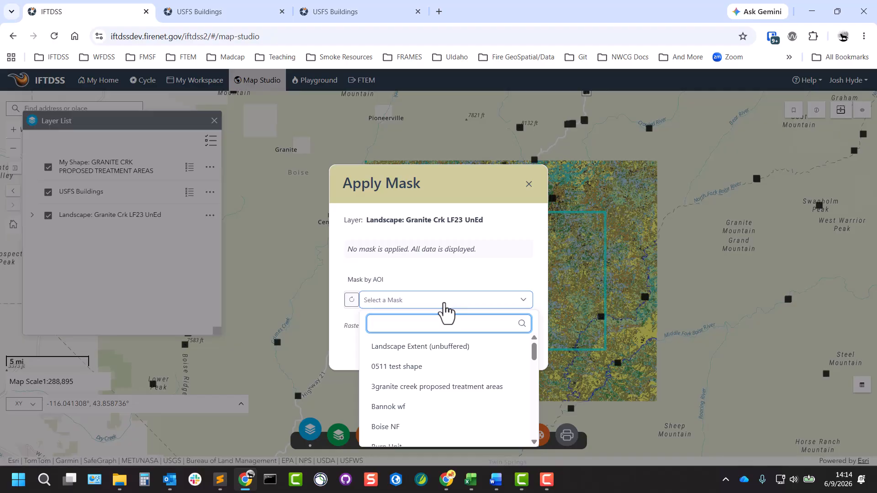
text(granite crk pro)
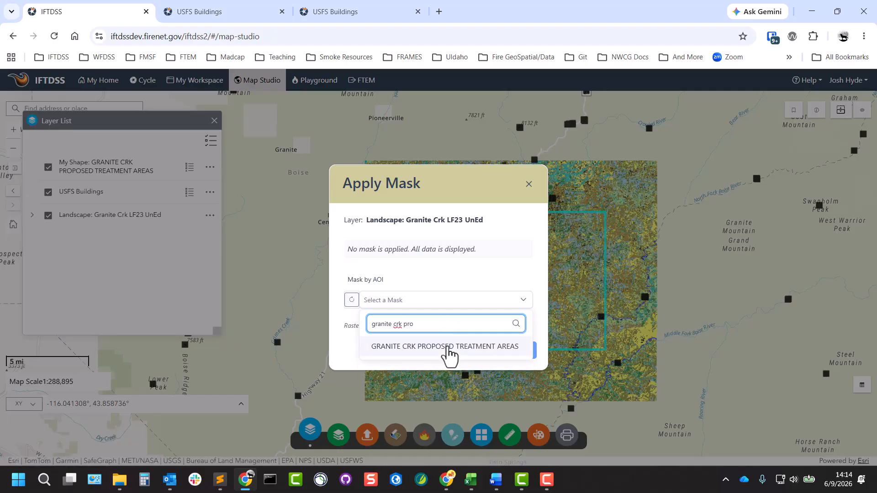
click(448, 346)
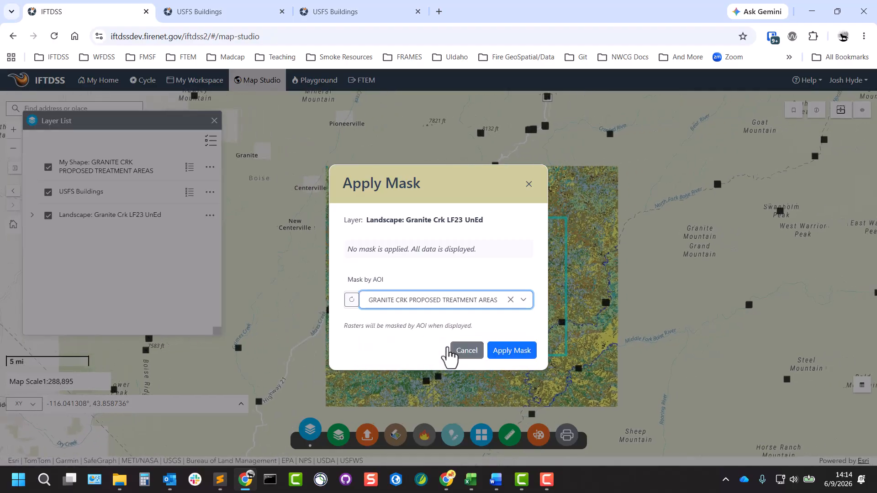
click(508, 352)
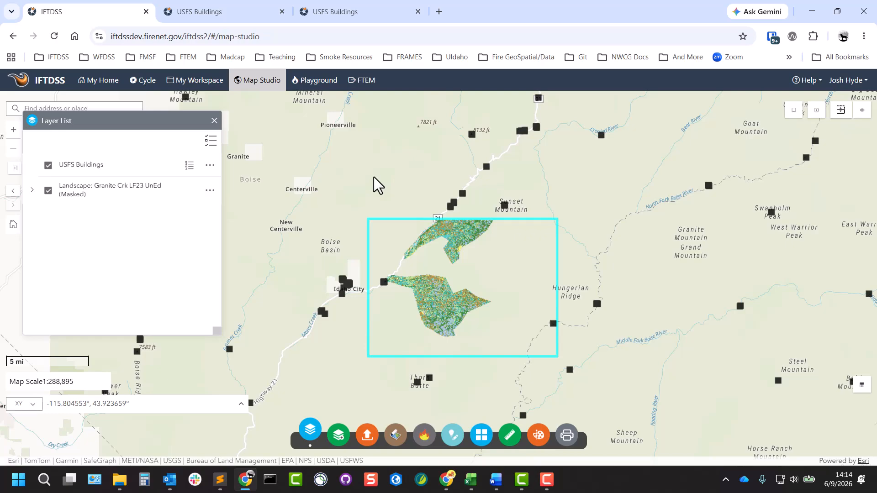
scroll(440, 300, up, 1)
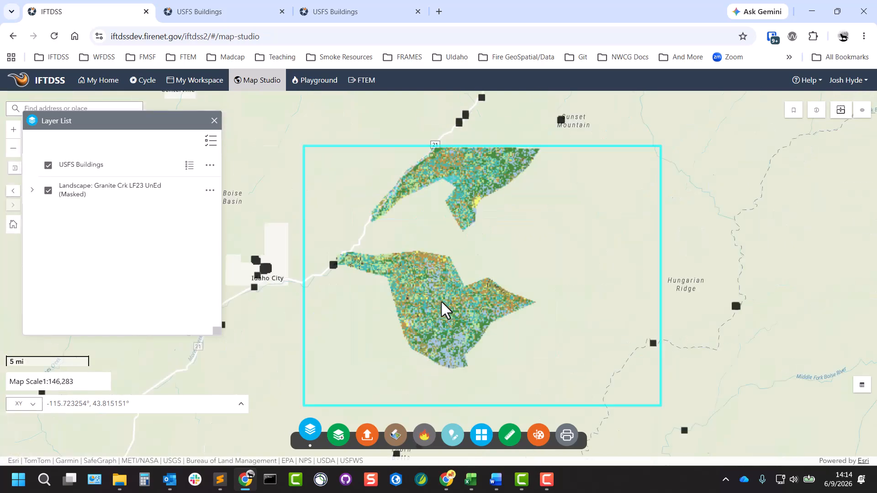
- Remove the mask from the Landscape: Granite Crk LF23 UnEd layer
click(210, 190)
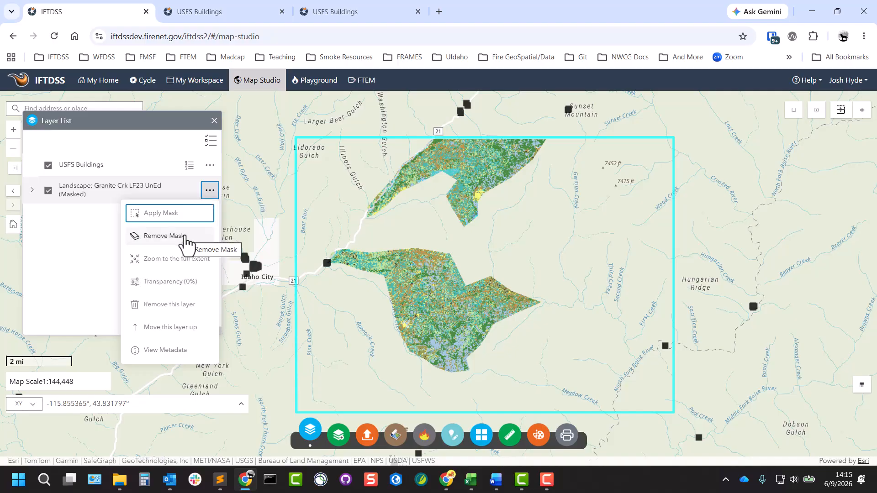
click(184, 235)
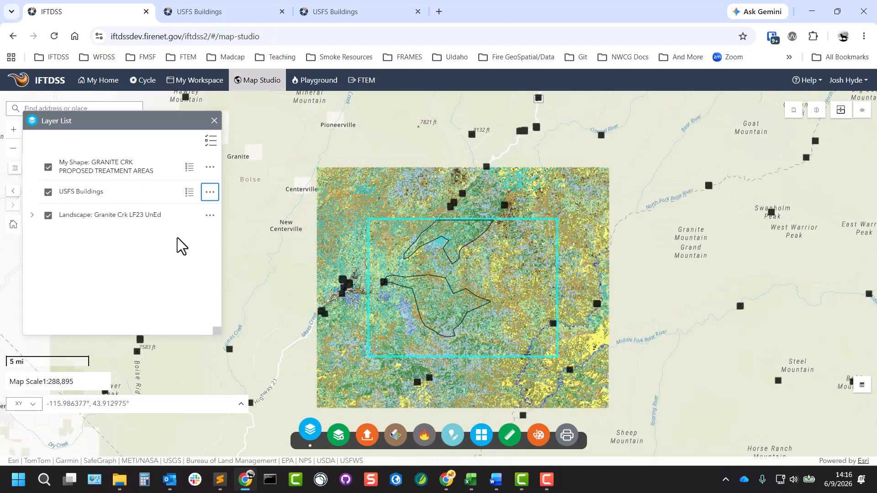
click(210, 193)
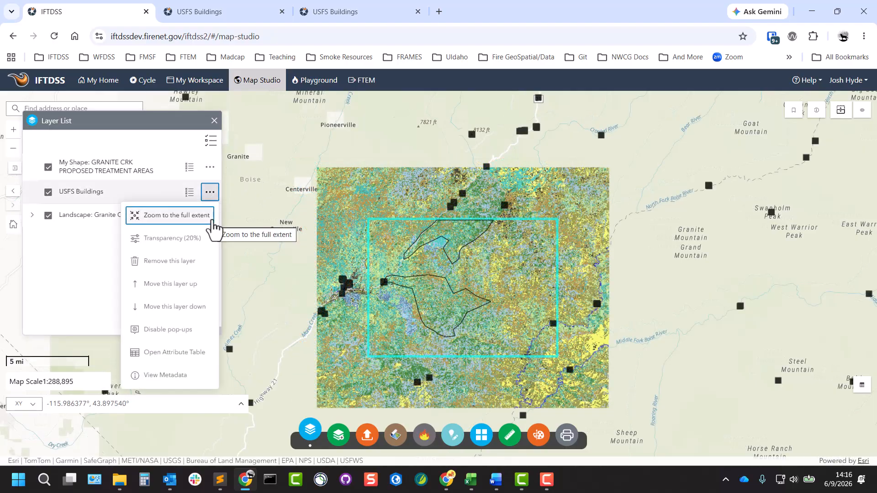
click(105, 262)
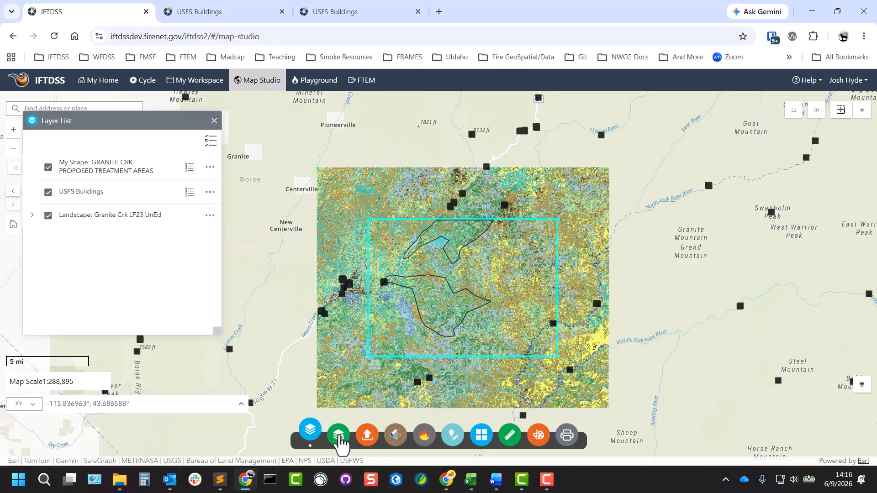
- Add the Protecting Unit reference layer from the Boundaries group to the map
click(339, 435)
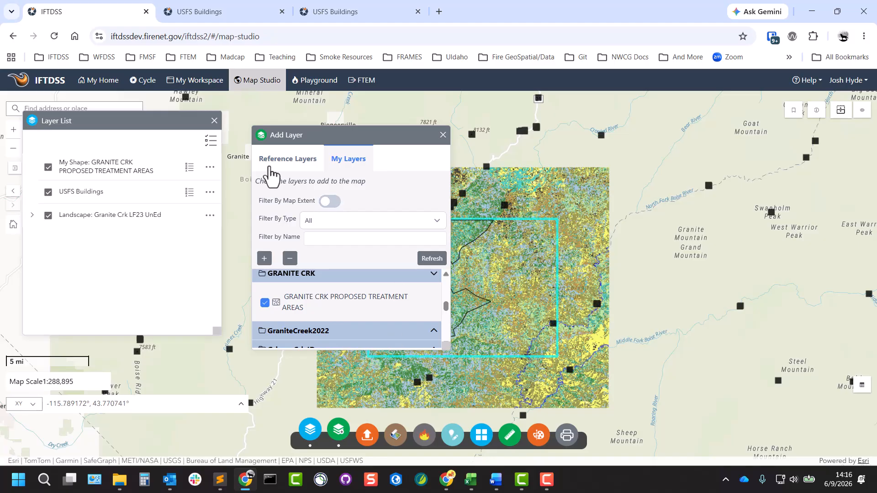
click(272, 170)
scroll(307, 299, down, 3)
scroll(289, 309, up, 1)
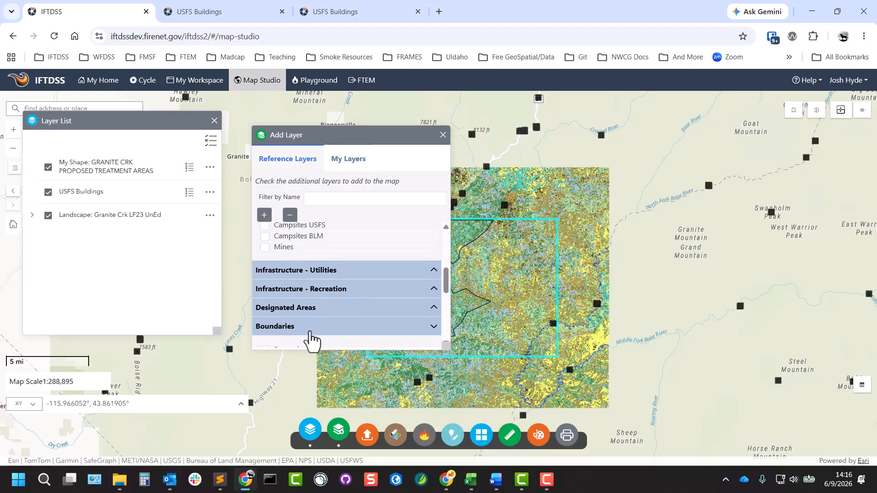
click(303, 328)
click(265, 293)
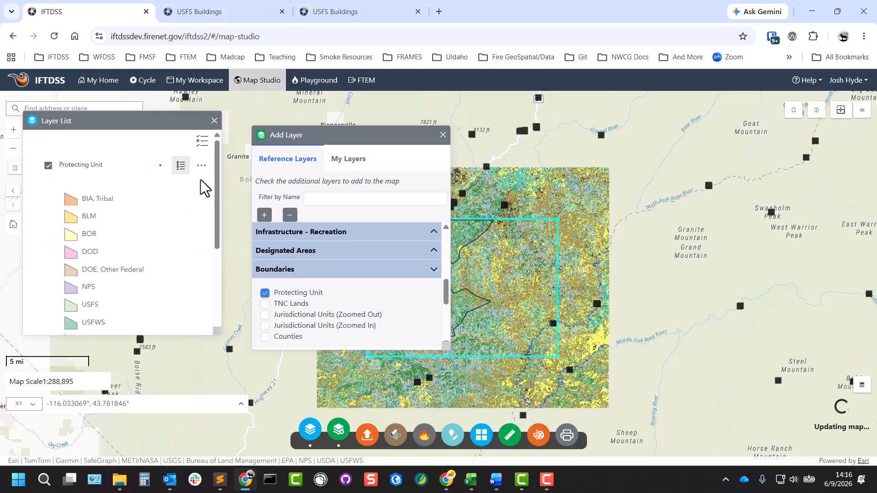